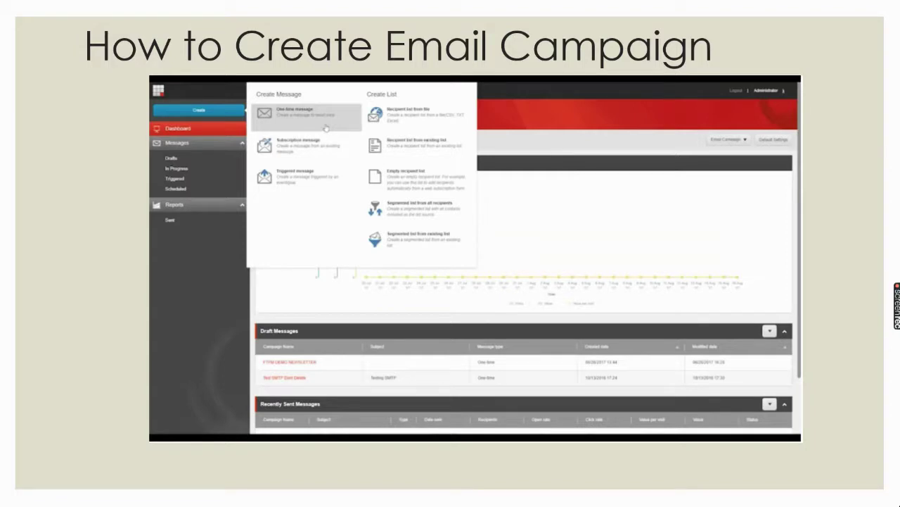
click(325, 127)
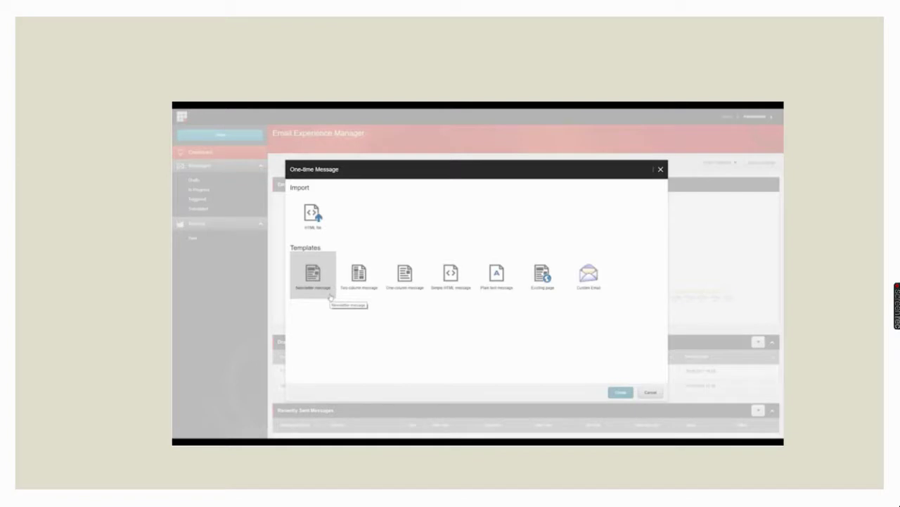
key(Right)
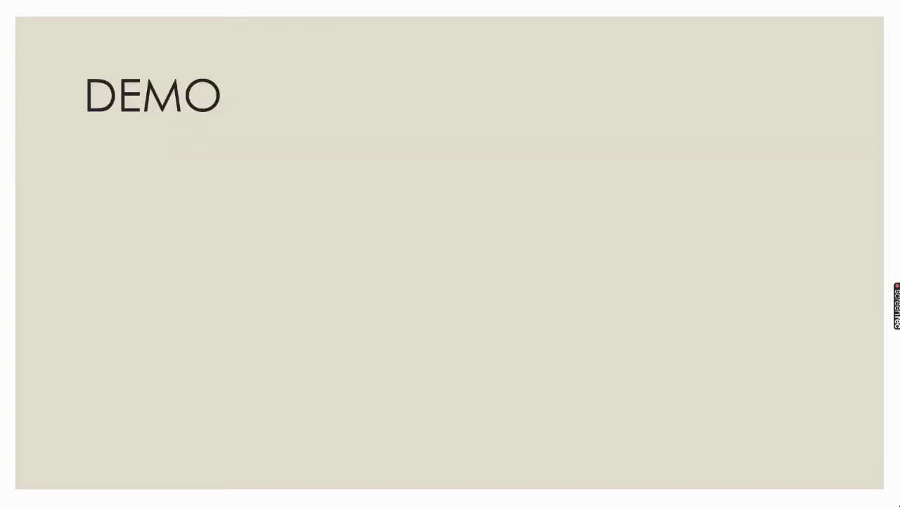
mouse_move(892, 313)
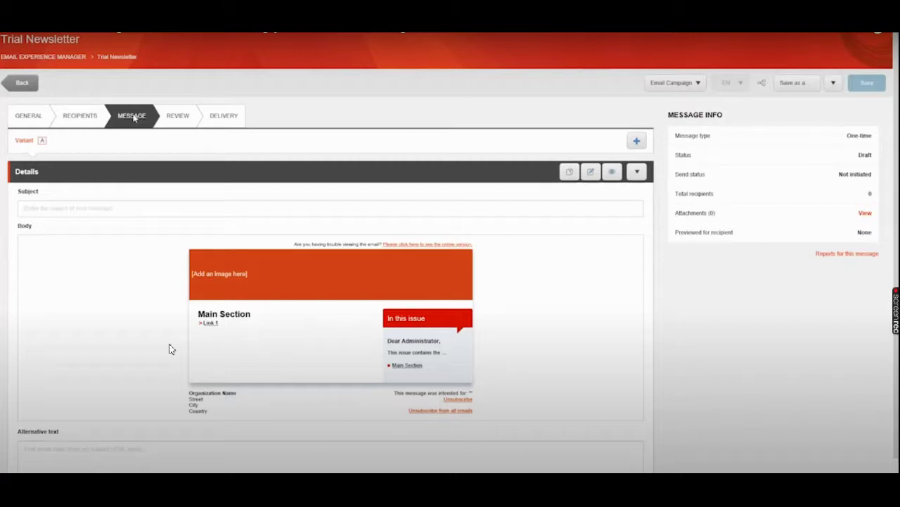
Step: Enter "Hot stuff from 3chillies!" as the message subject and open the newsletter body for editing
click(109, 208)
text(Hot stuff from 3chillies!)
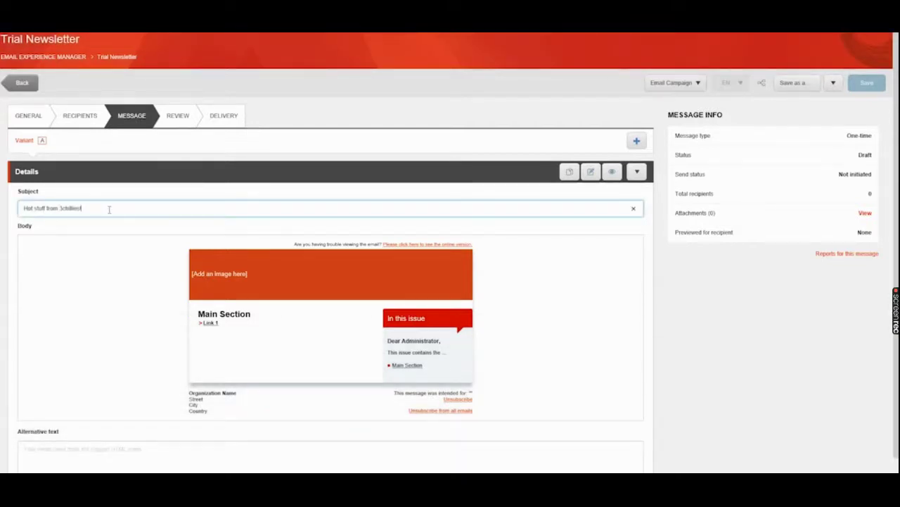
click(282, 320)
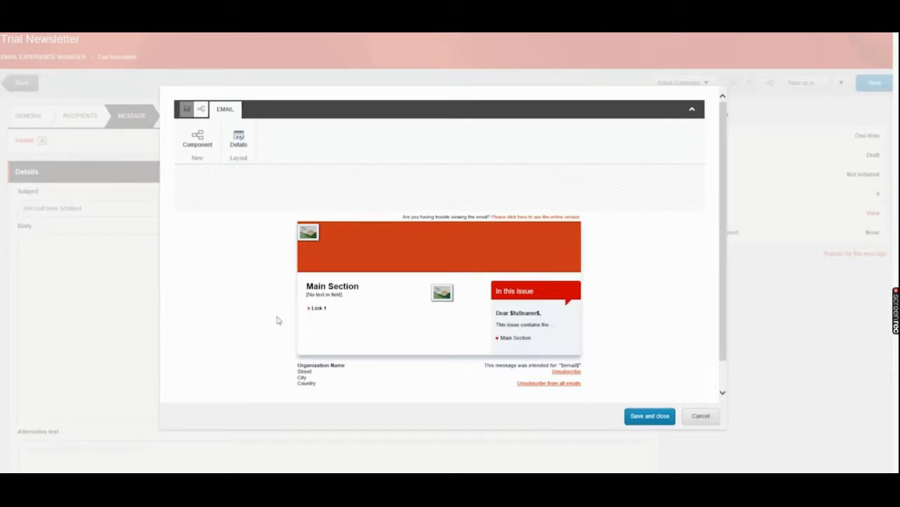
Step: Add a second section component below the Main Section, using a new content item named "Main Section 2"
click(201, 141)
click(313, 319)
click(384, 228)
click(548, 359)
click(207, 260)
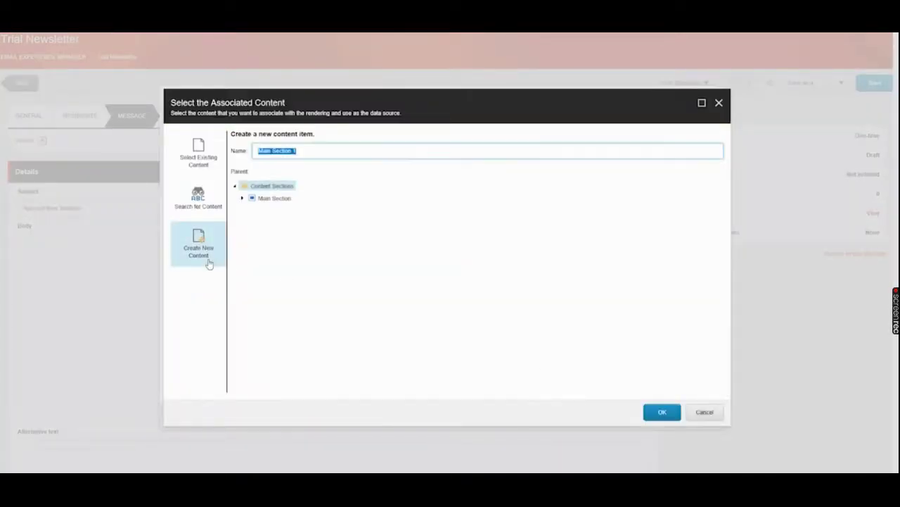
text(Section 2)
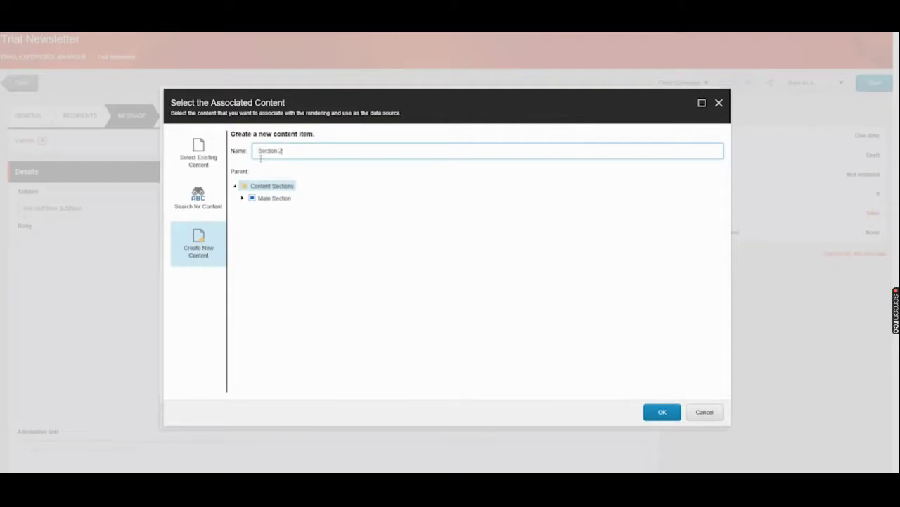
click(259, 151)
text(Main)
click(662, 412)
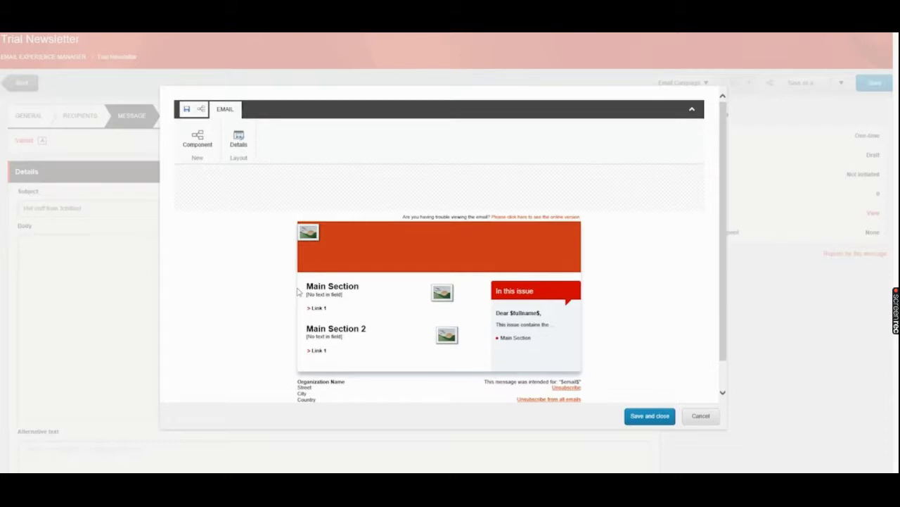
Step: Change the first section's title to "Super Sitecore Audits!"
click(309, 288)
triple_click(310, 287)
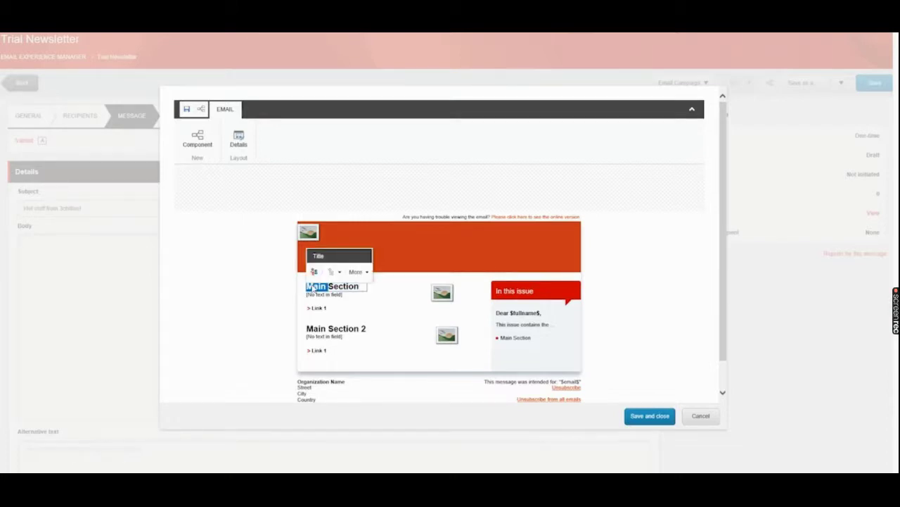
text(Super Sitecore)
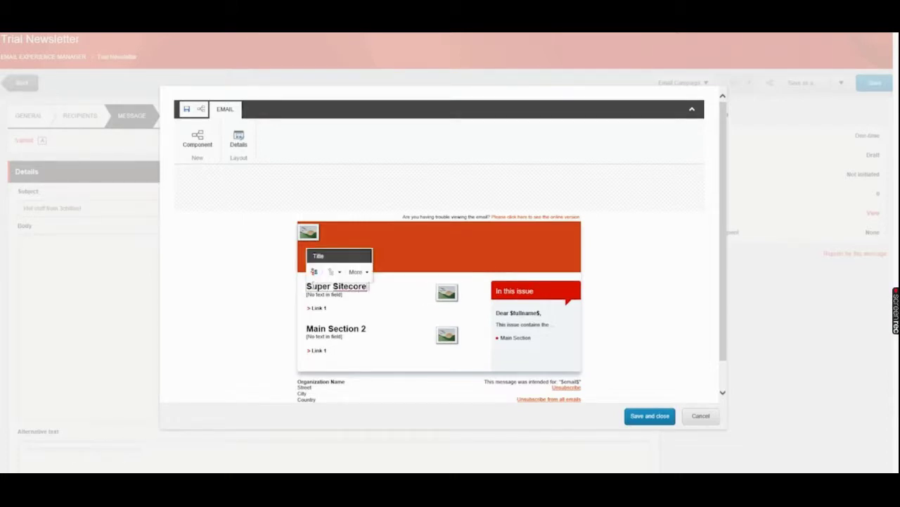
text( Audits!)
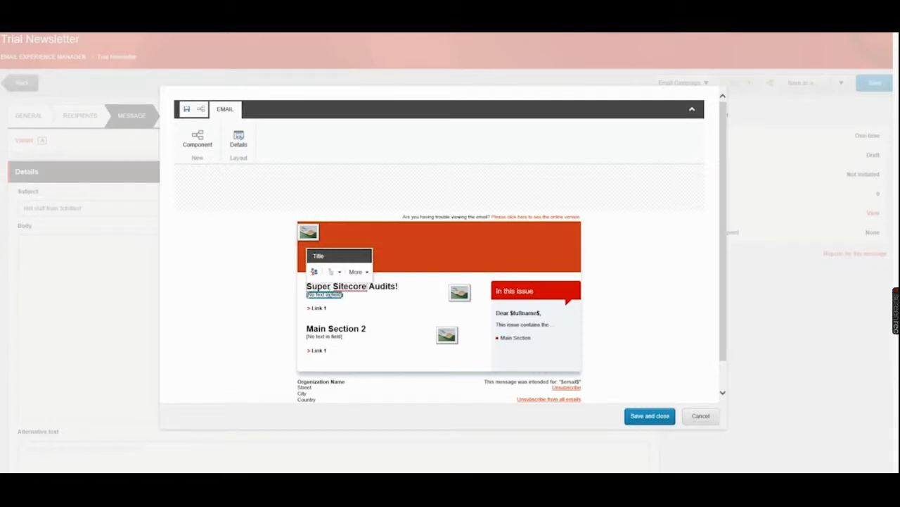
Step: Fill the first section's text with the paragraph beginning "Our Sitecore Audits are designed to identify the demons deep within your Sitecore system"
click(317, 294)
text(Our Sitecore Audits are designed to identify the demons deep within your Sitecore system, giving you the chance to take corrective action against underperforming code before things get out of hand.)
click(261, 342)
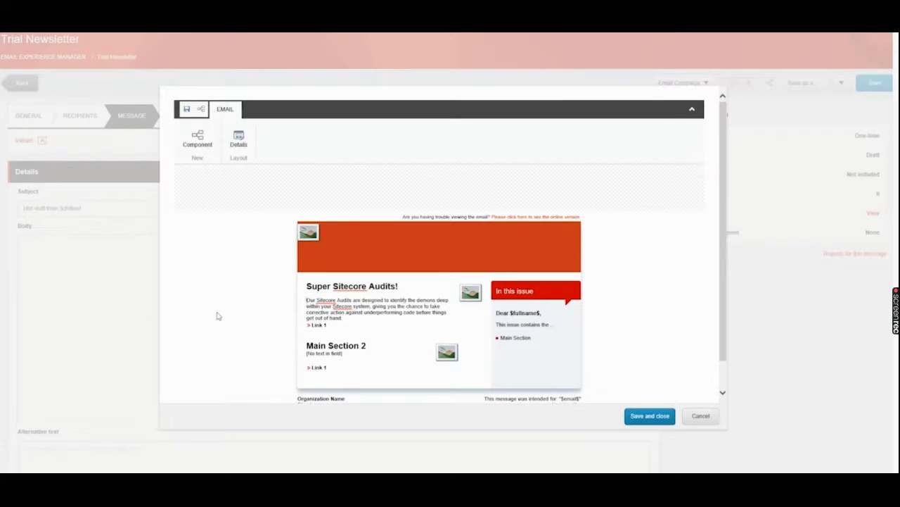
Step: Insert the recently uploaded image Major Rock Blue Background into the Super Sitecore Audits section
click(469, 302)
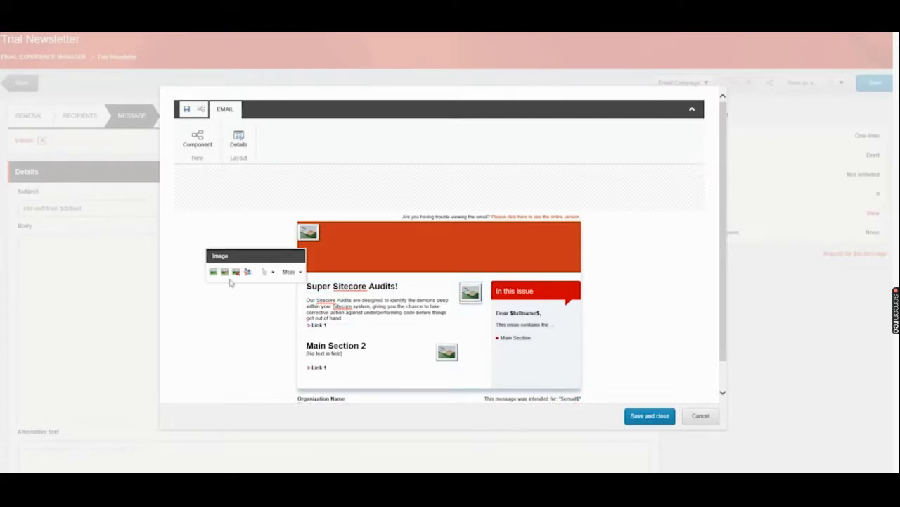
click(214, 273)
click(222, 237)
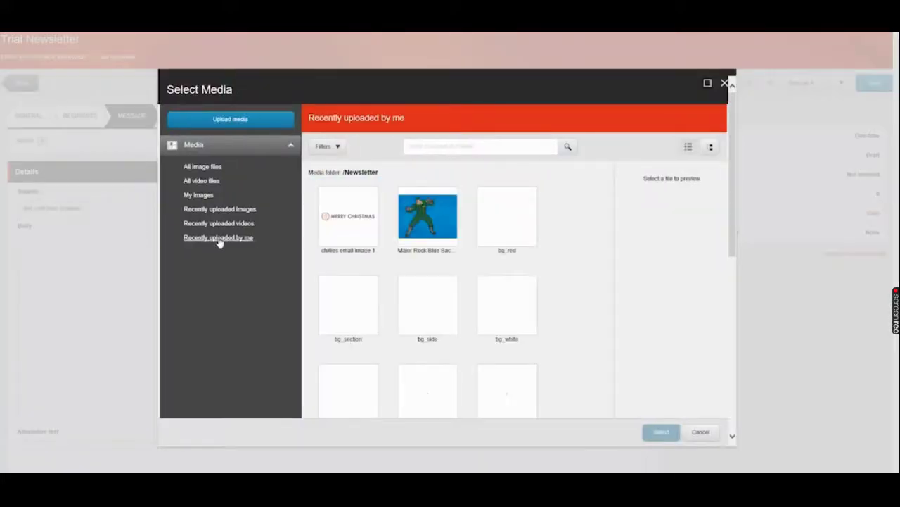
click(425, 220)
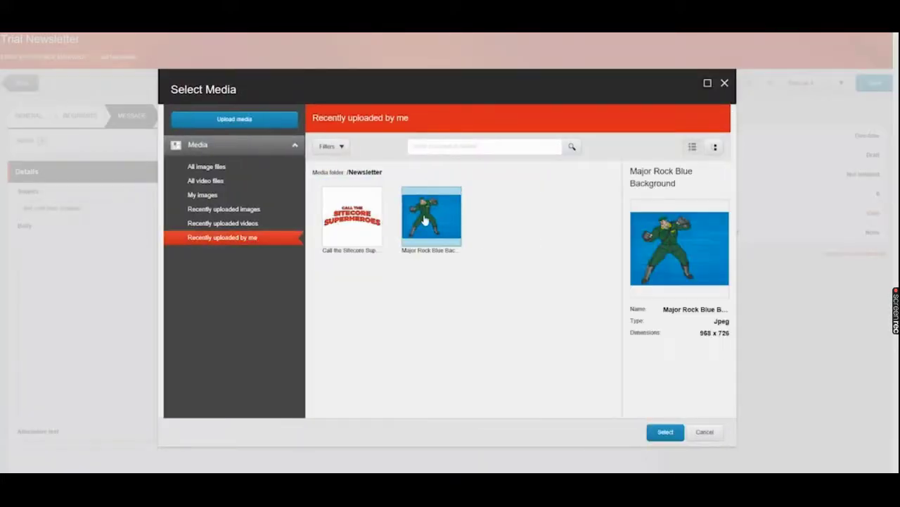
click(664, 432)
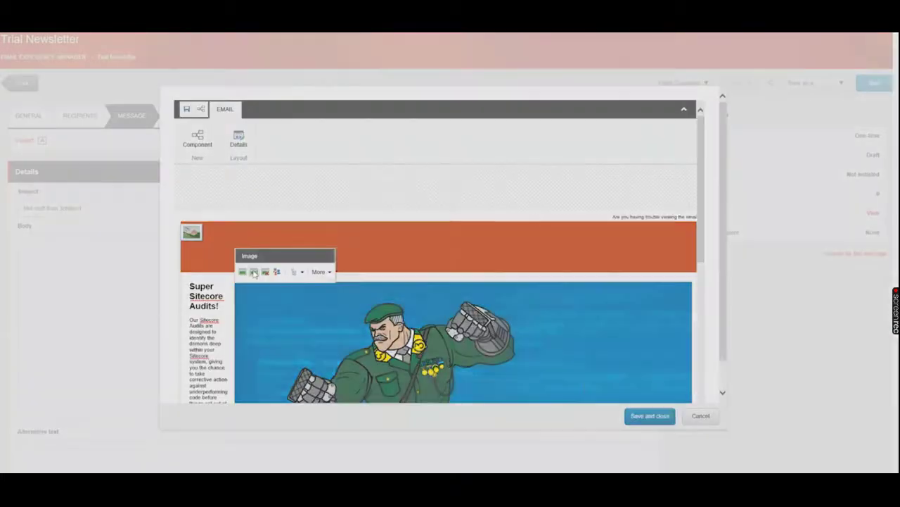
Step: Set the section image's alternate text to "Sitecore Super Hero" and its width to 200, keeping the aspect ratio
click(254, 273)
text(Sitecore Super Hero)
click(430, 240)
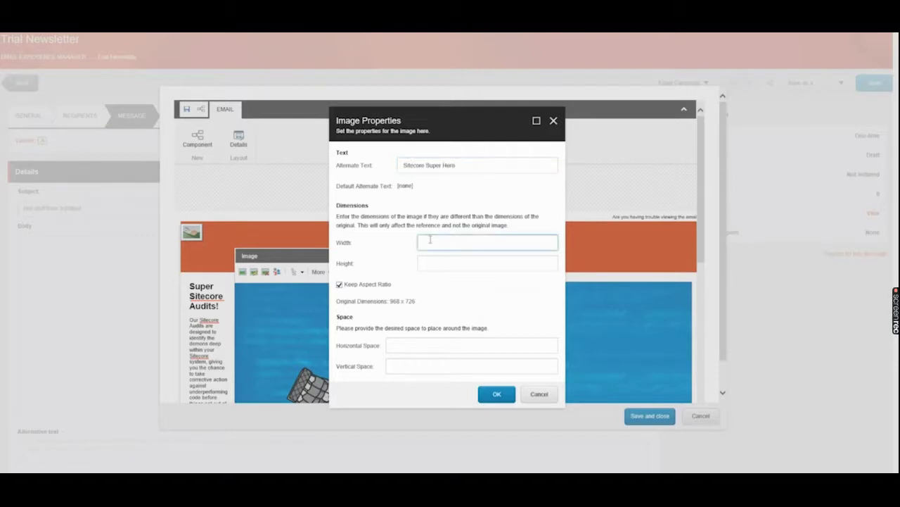
text(400)
key(Tab)
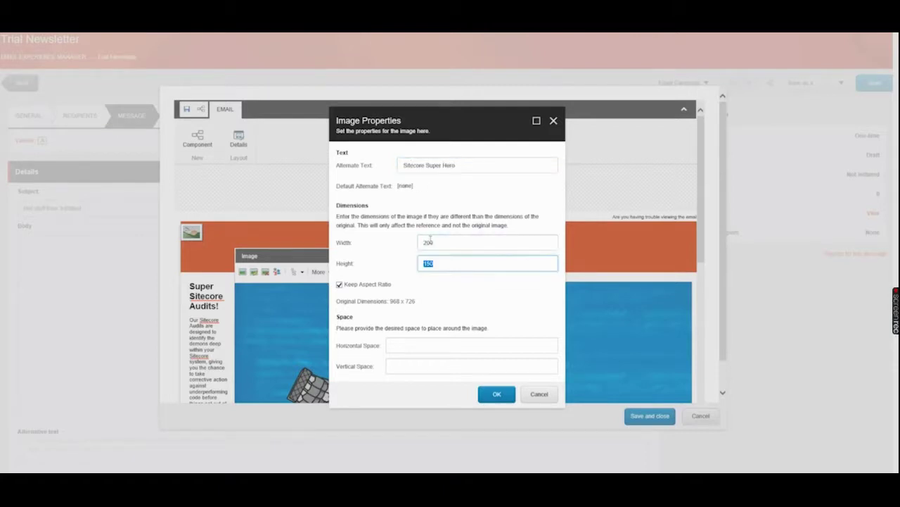
click(495, 396)
Step: Link the first section's Link 1 to the internal Sitecore Audit page under Campaigns and set its text to "Get the audit!"
click(315, 356)
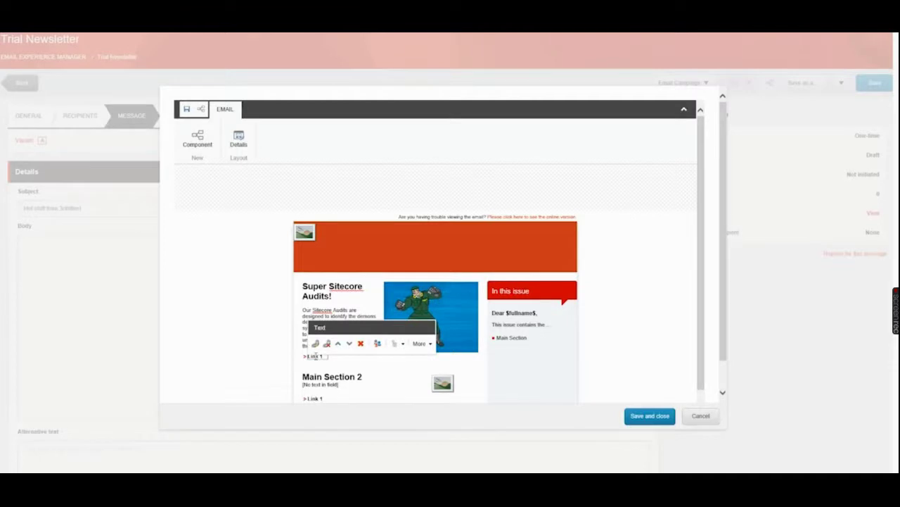
click(317, 344)
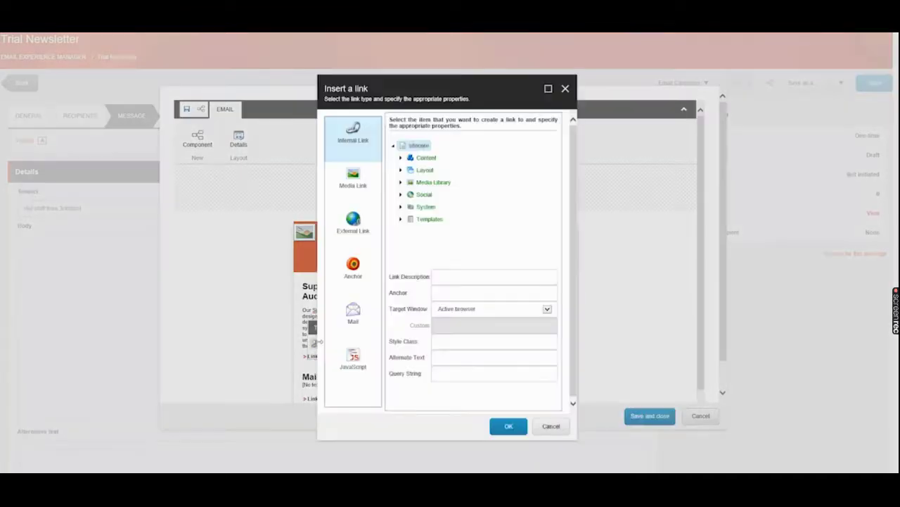
click(401, 158)
click(408, 169)
click(415, 182)
click(422, 219)
click(464, 231)
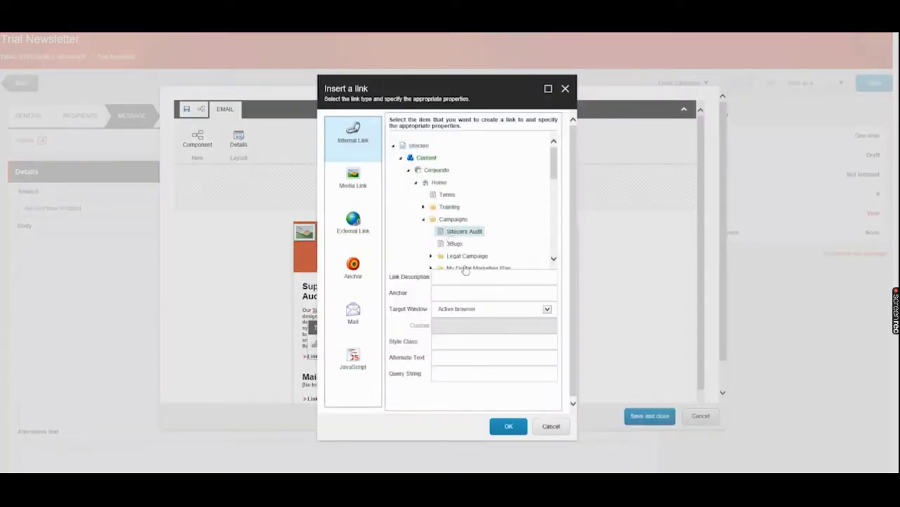
click(508, 426)
text(Get the audit!)
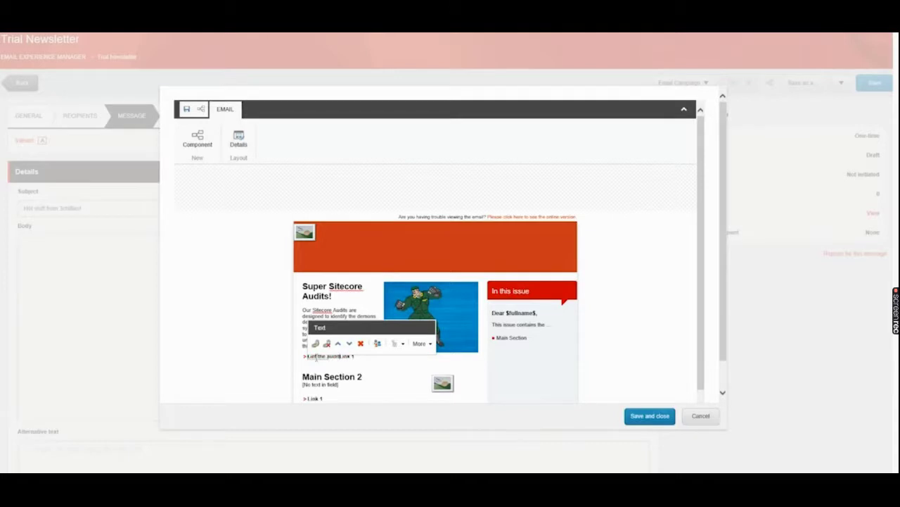
click(256, 361)
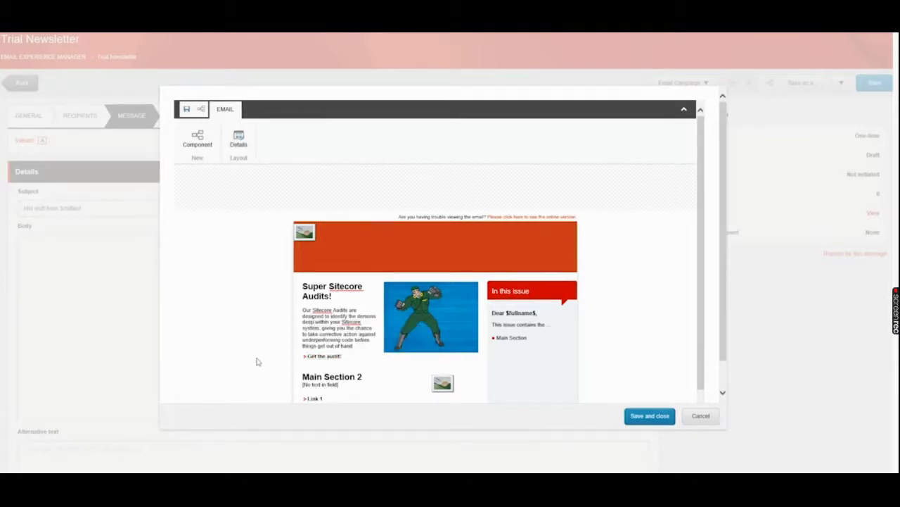
Step: Check the newsletter's layout details without changing them, and save and close the email body
scroll(221, 336, down, 2)
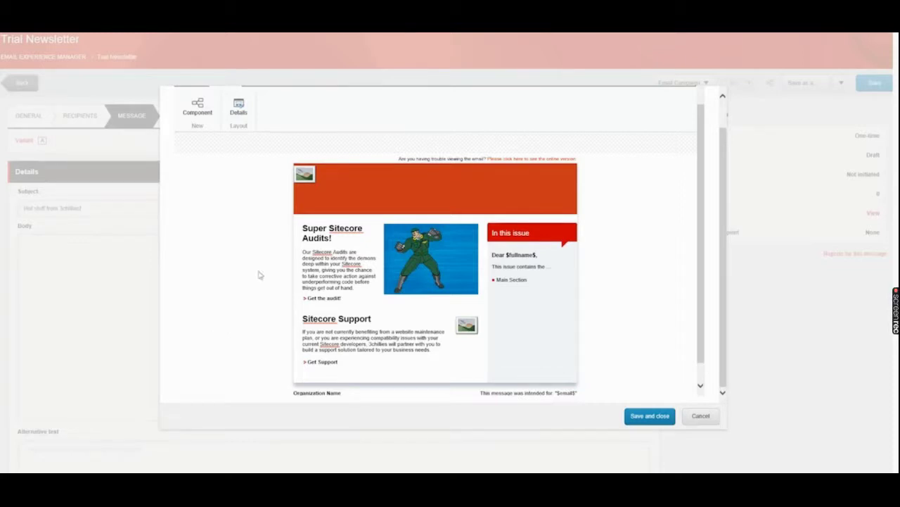
click(240, 105)
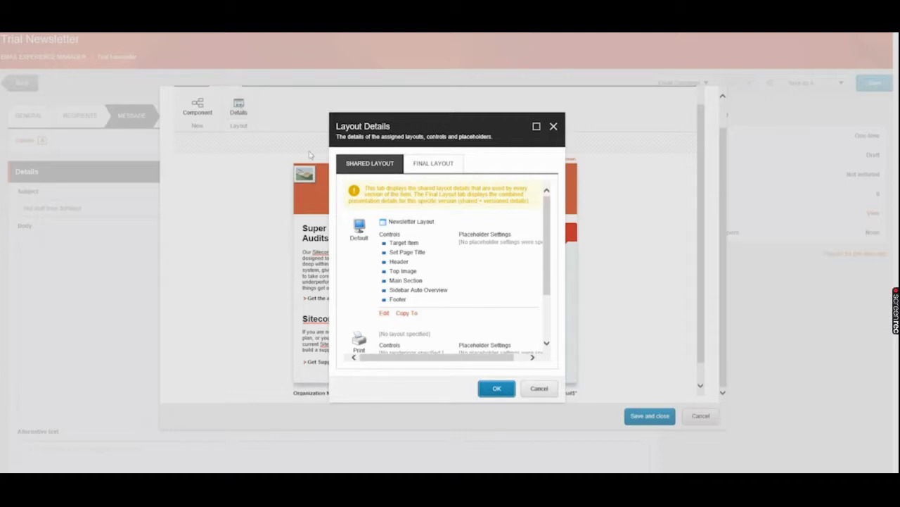
click(540, 389)
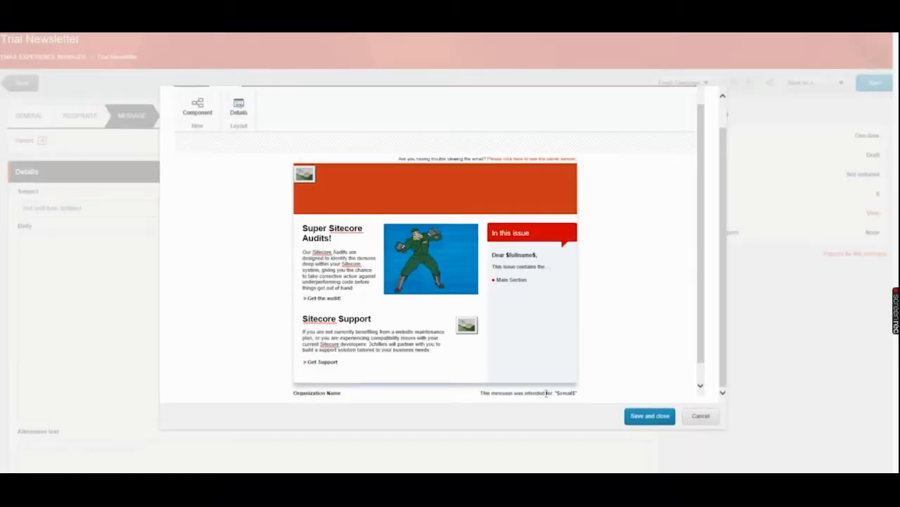
click(642, 416)
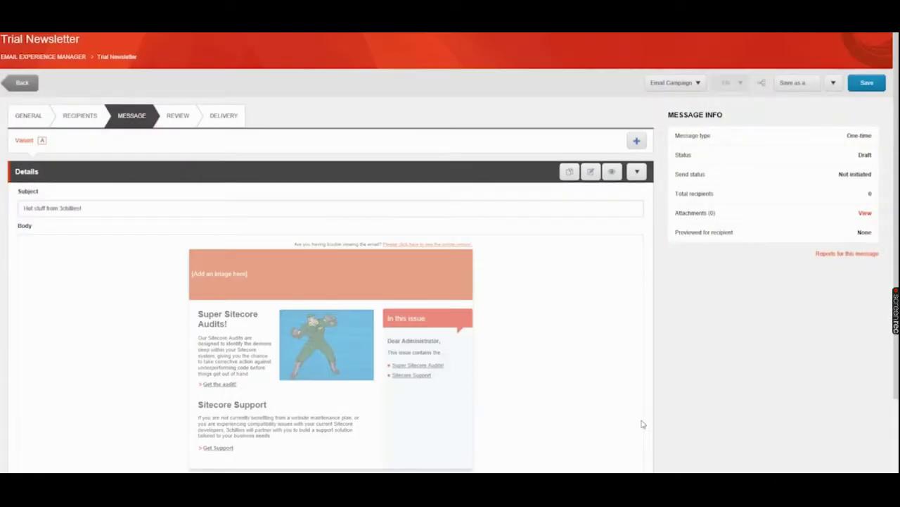
Step: Paste the plain-text version of the audit and support sections as the message's alternative text and save the message
scroll(634, 418, down, 1)
scroll(631, 417, down, 1)
click(631, 413)
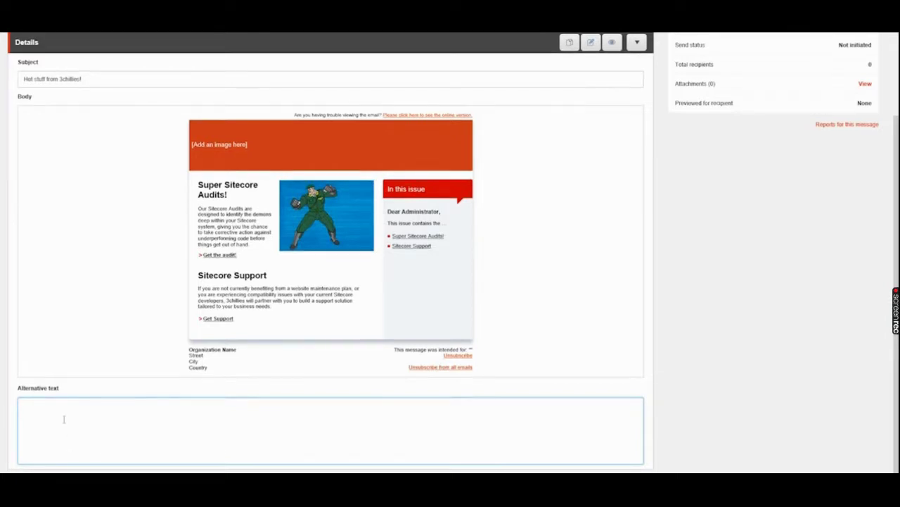
key(ctrl+v)
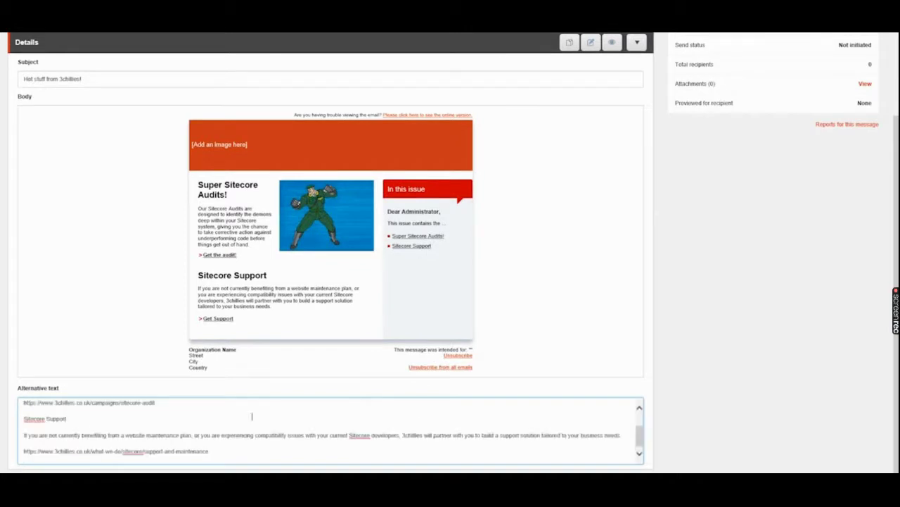
mouse_move(640, 438)
mouse_down()
mouse_move(639, 420)
mouse_move(641, 453)
mouse_up()
scroll(641, 453, up, 3)
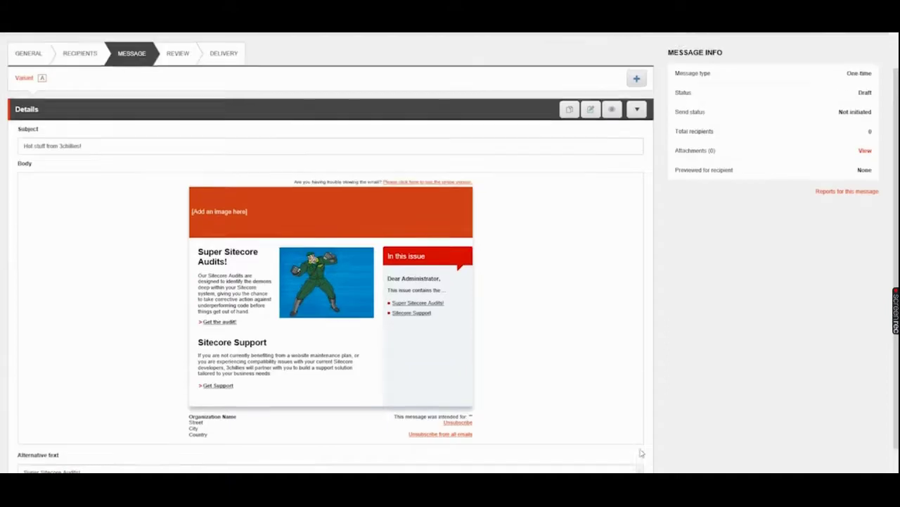
scroll(642, 453, up, 2)
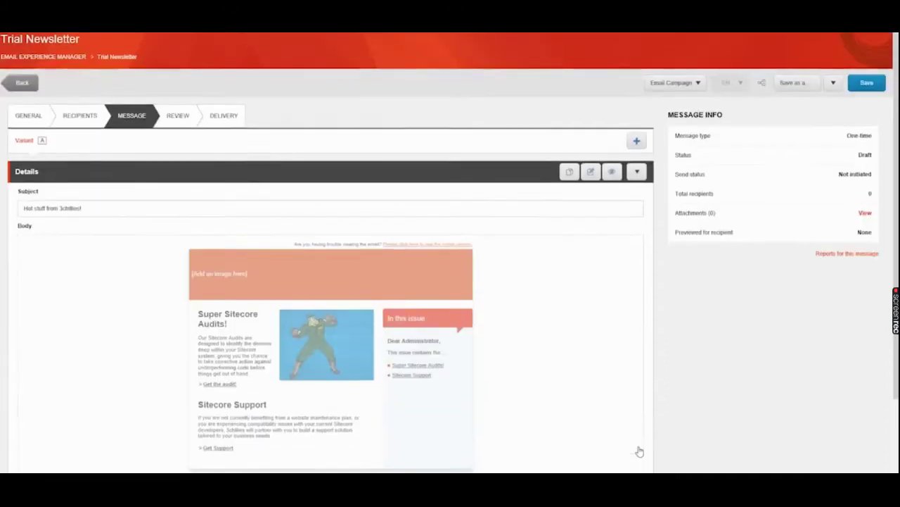
click(865, 87)
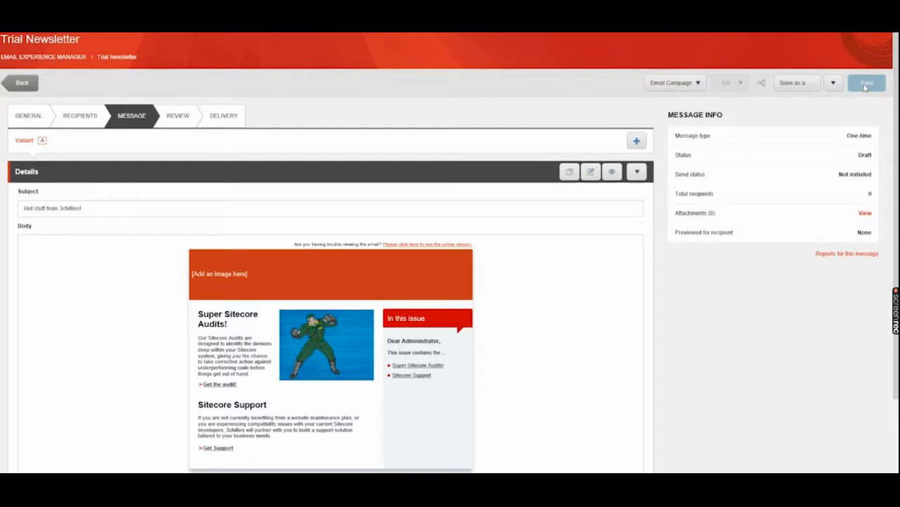
Step: Attach "Attachment 1" and the "Major Rock Blue Background" image from the FTFM Demo folder to the message and upload both files
click(865, 213)
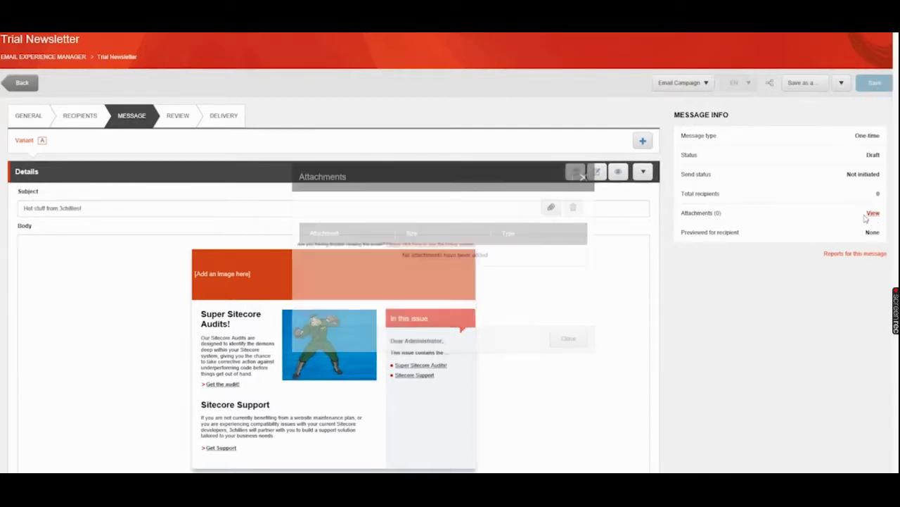
click(553, 207)
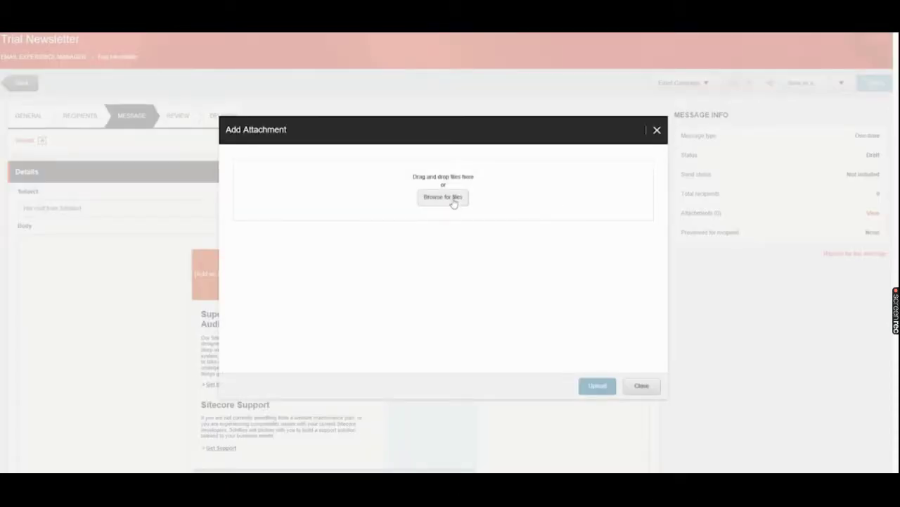
click(453, 197)
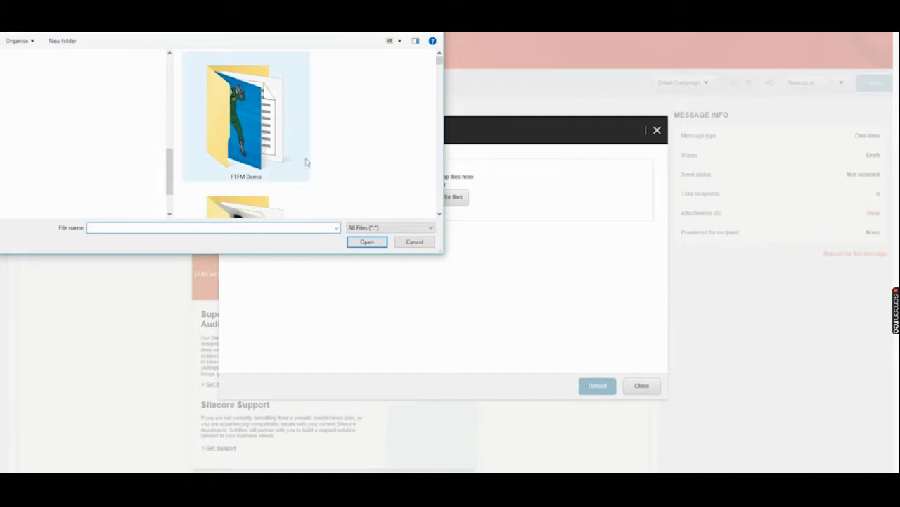
double_click(227, 128)
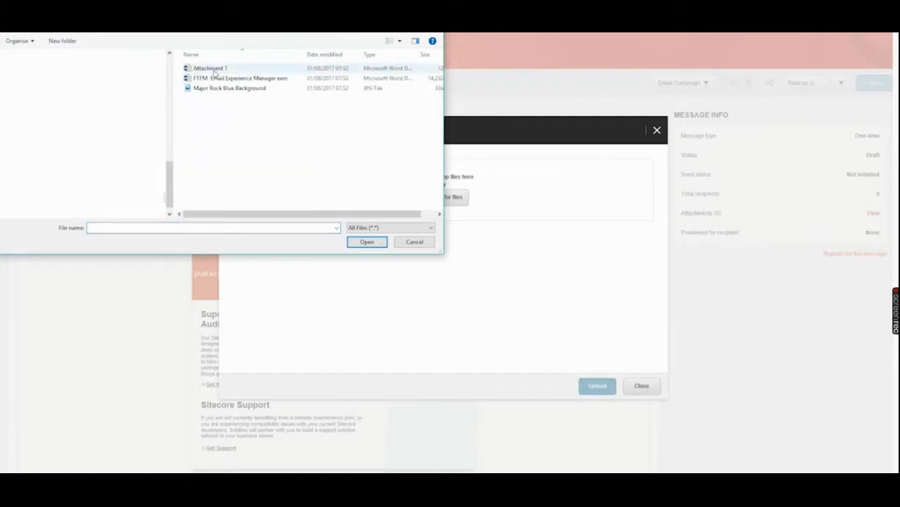
click(215, 72)
ctrl+click(228, 90)
click(367, 241)
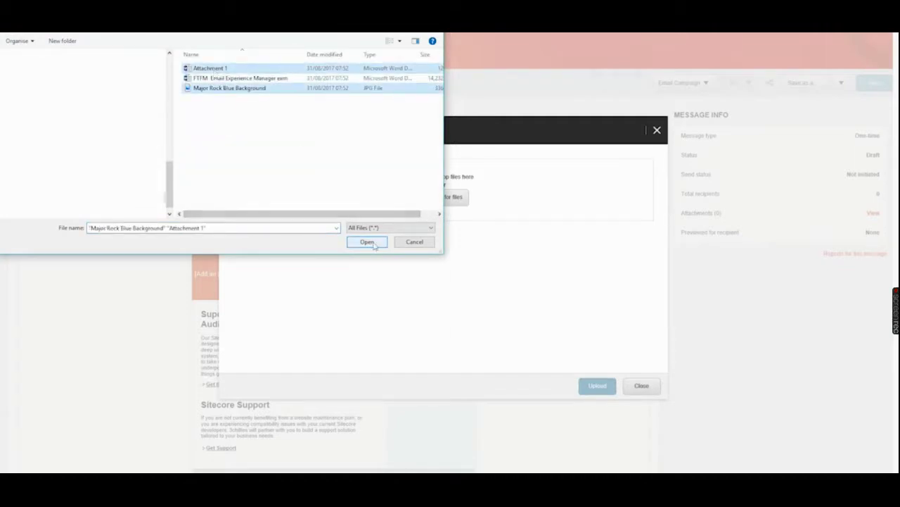
scroll(376, 246, down, 1)
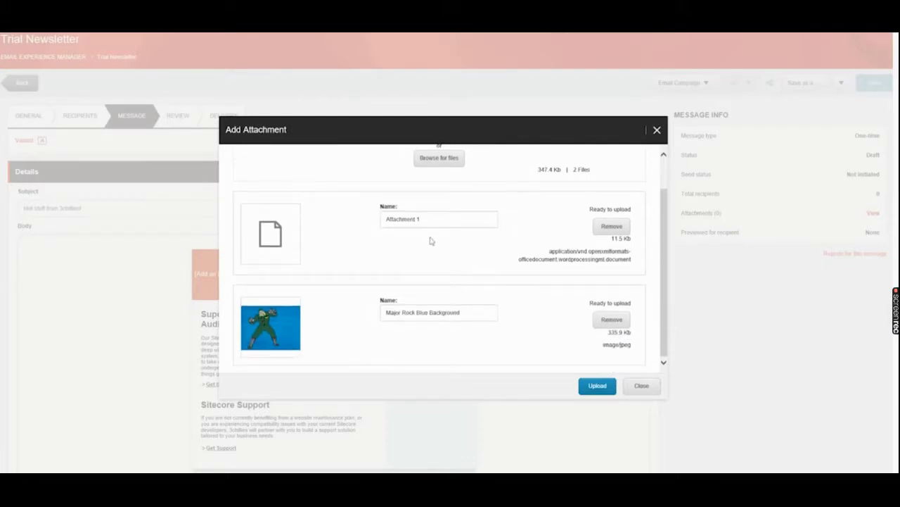
drag(539, 173, 598, 173)
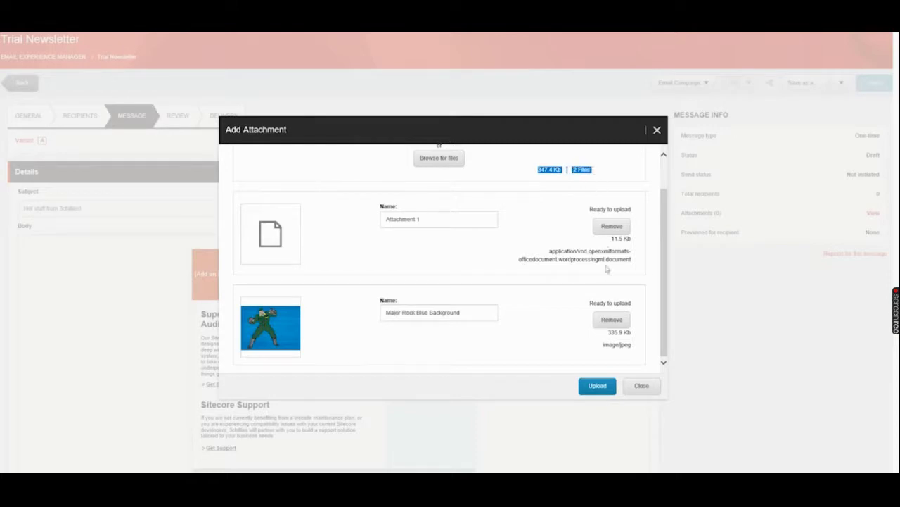
click(603, 392)
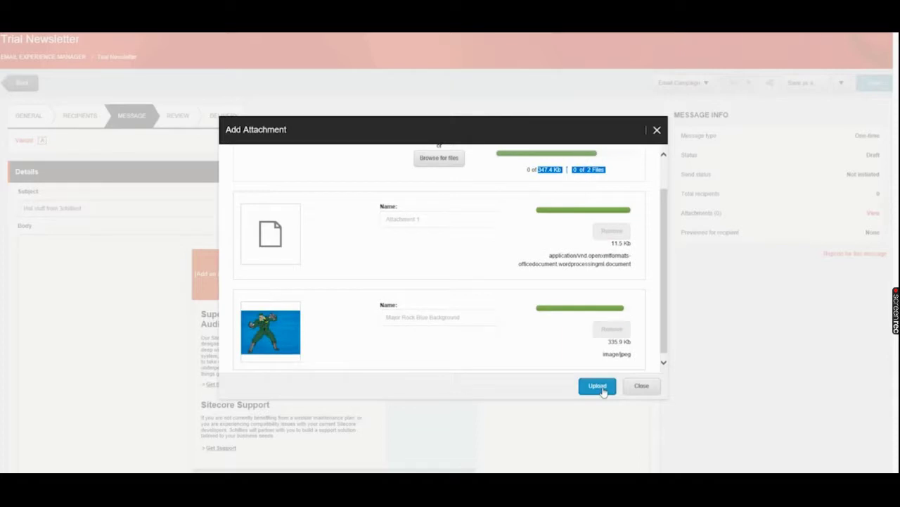
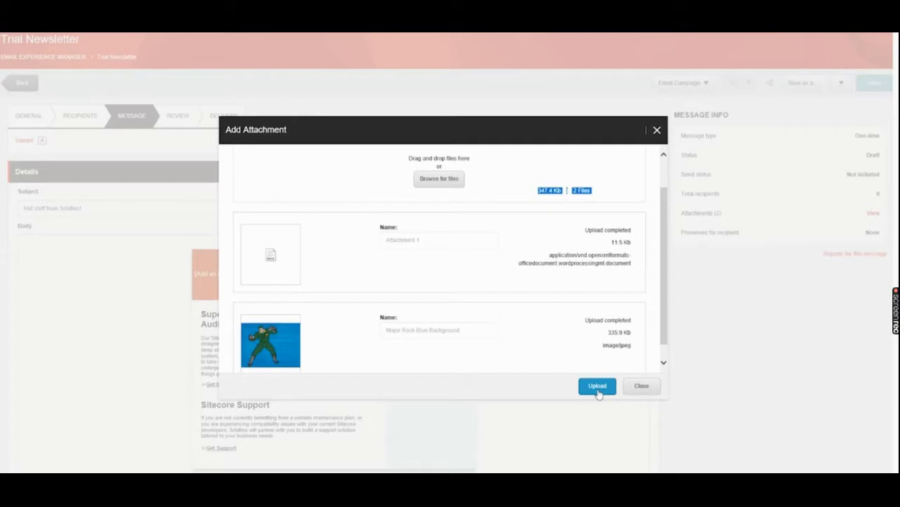
click(597, 387)
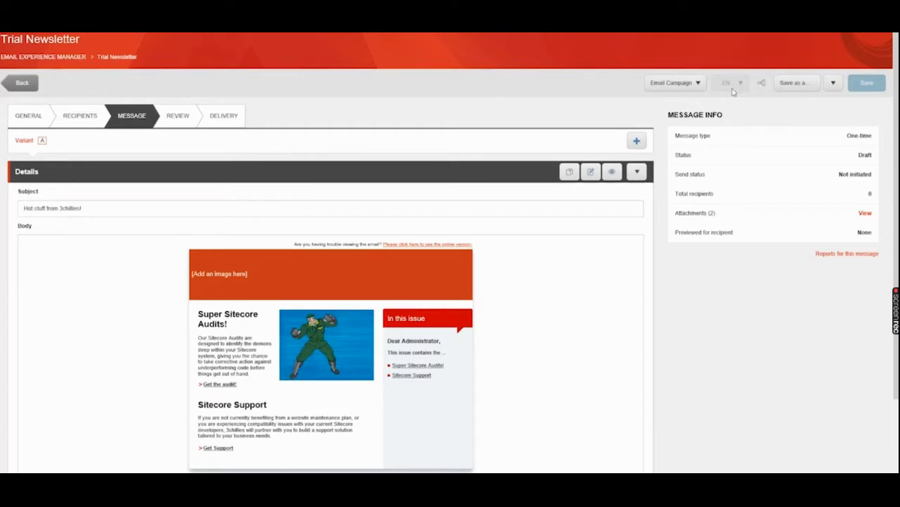
Step: Remove "Attachment 1" from the message's attachments, close the attachment list and check the attachment count in the message info
drag(666, 118, 726, 117)
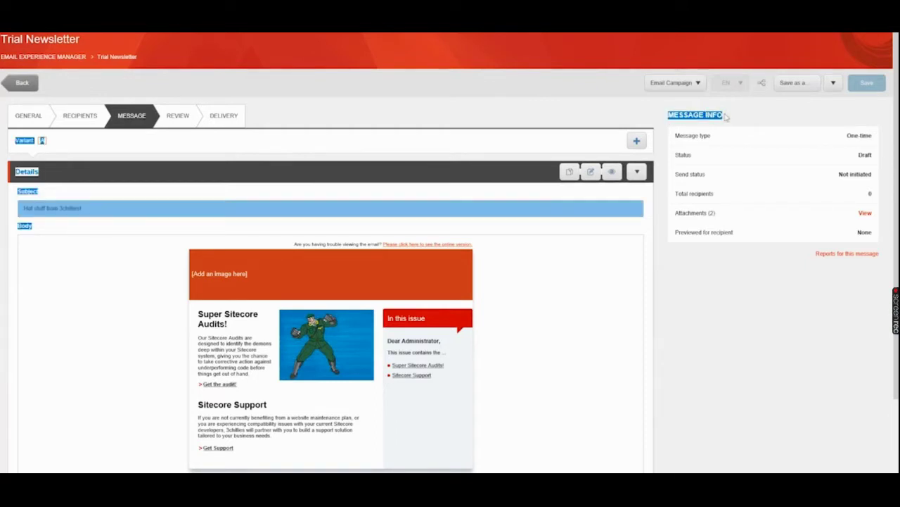
click(863, 214)
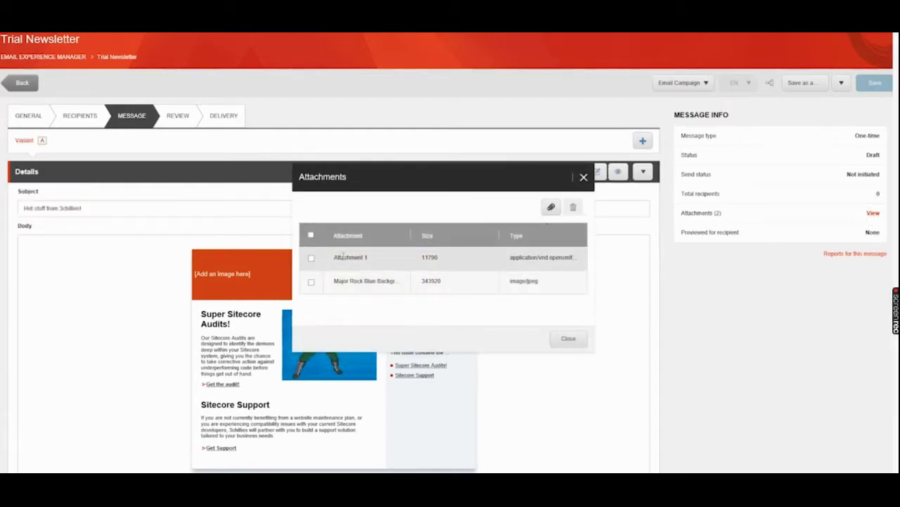
click(312, 260)
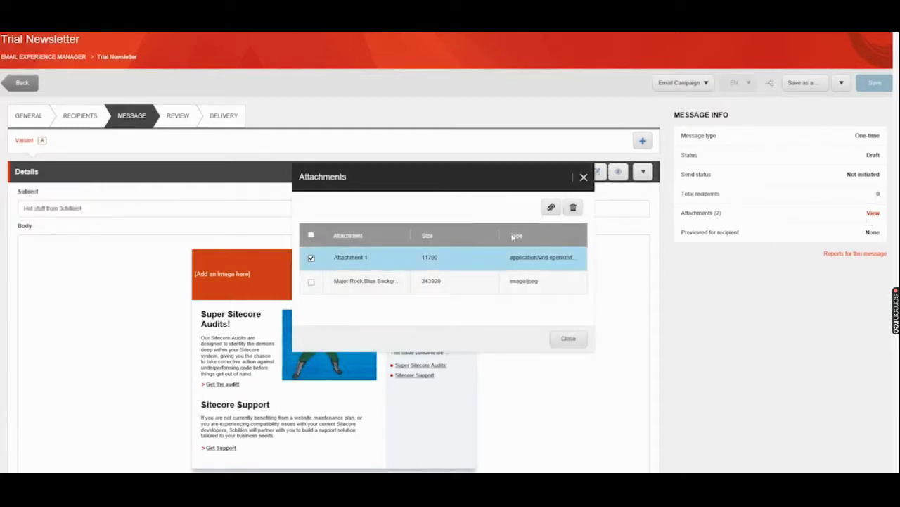
click(572, 209)
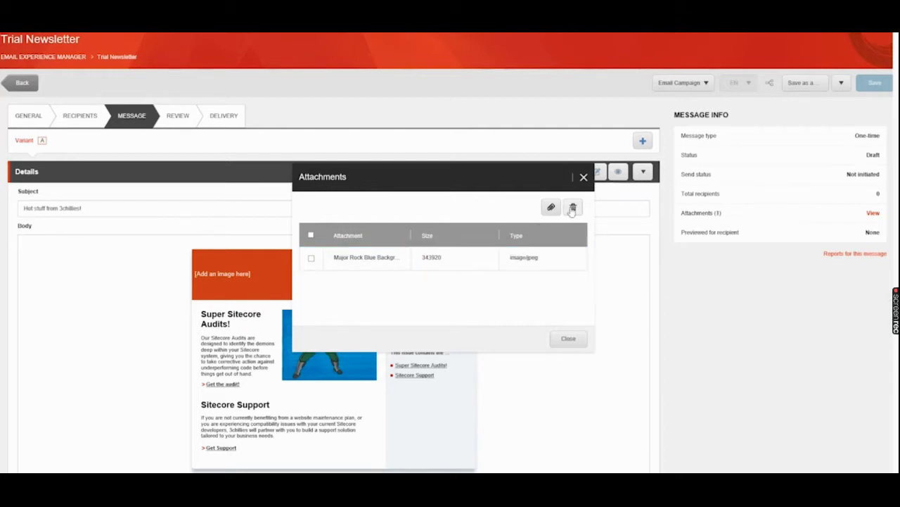
click(575, 341)
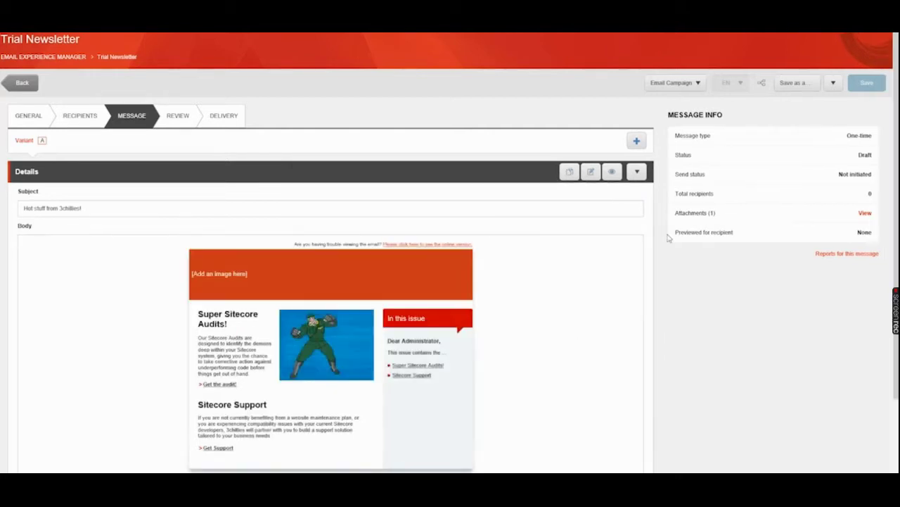
drag(674, 212, 719, 215)
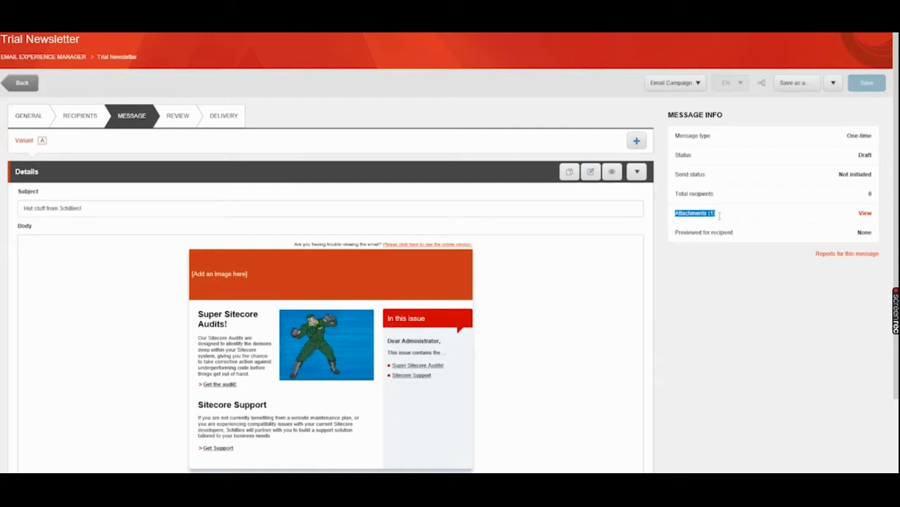
click(726, 268)
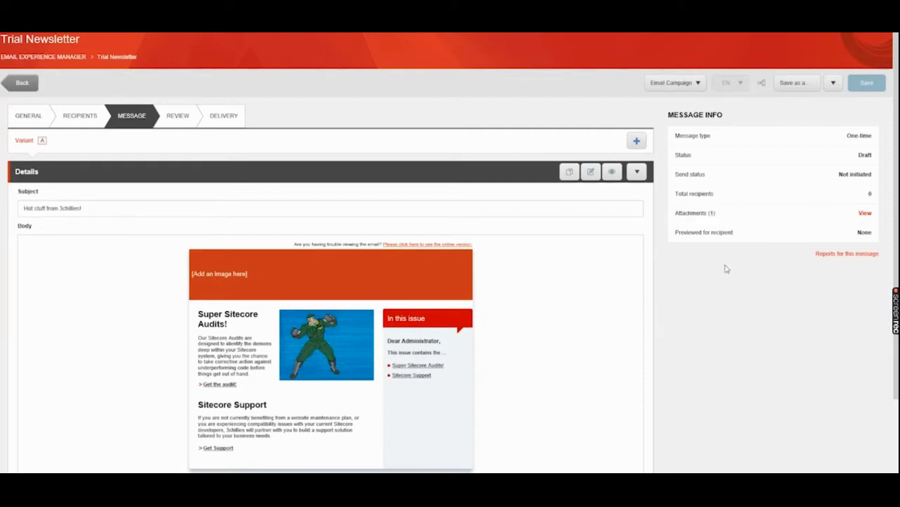